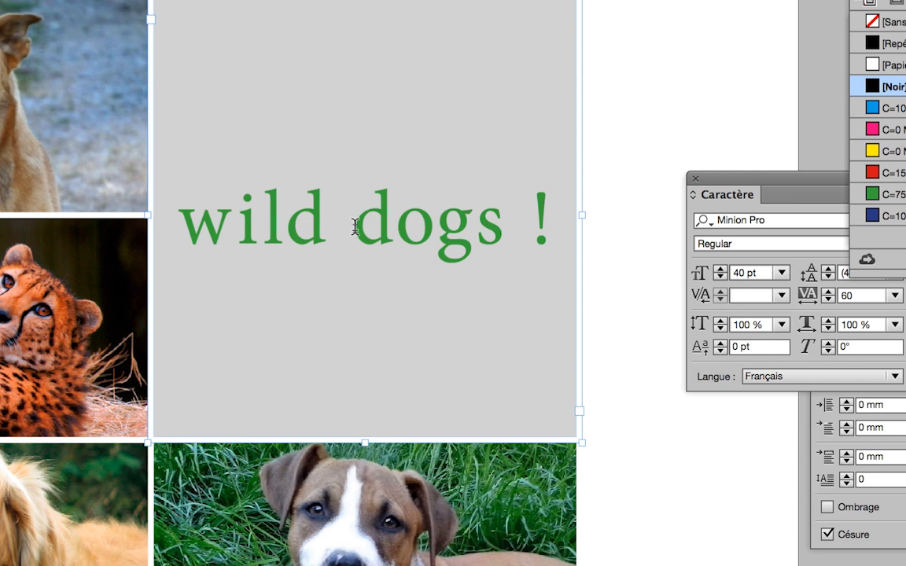
Insert a forced line break before "dogs" in the green title text
left_click(354, 225)
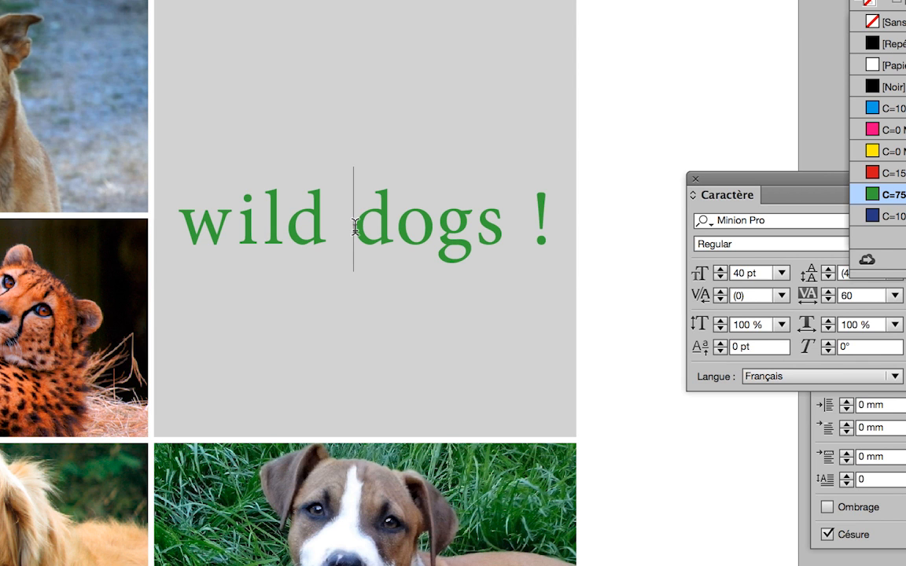
key("Return")
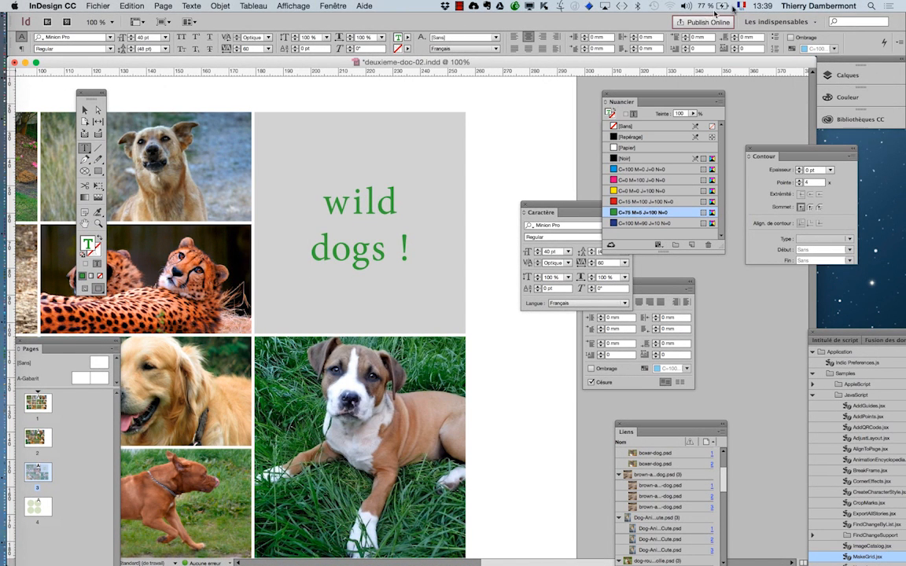
Display the on-screen keyboard viewer to examine the Return and modifier keys, and close it
left_click(740, 6)
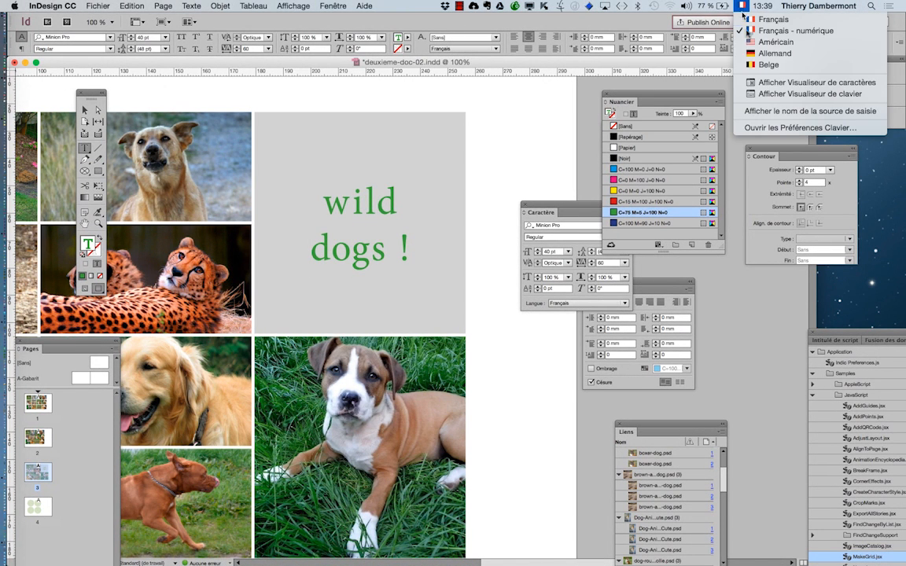
left_click(767, 95)
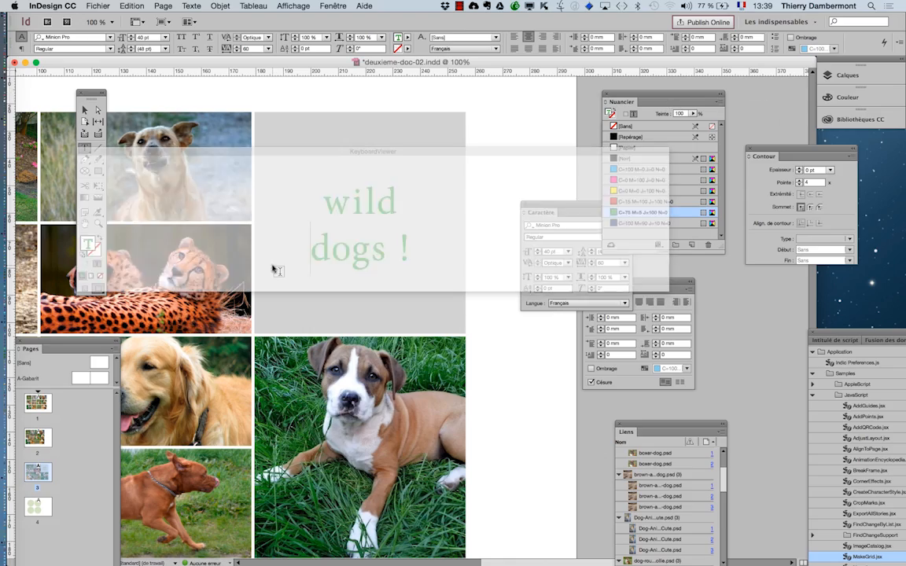
key("alt")
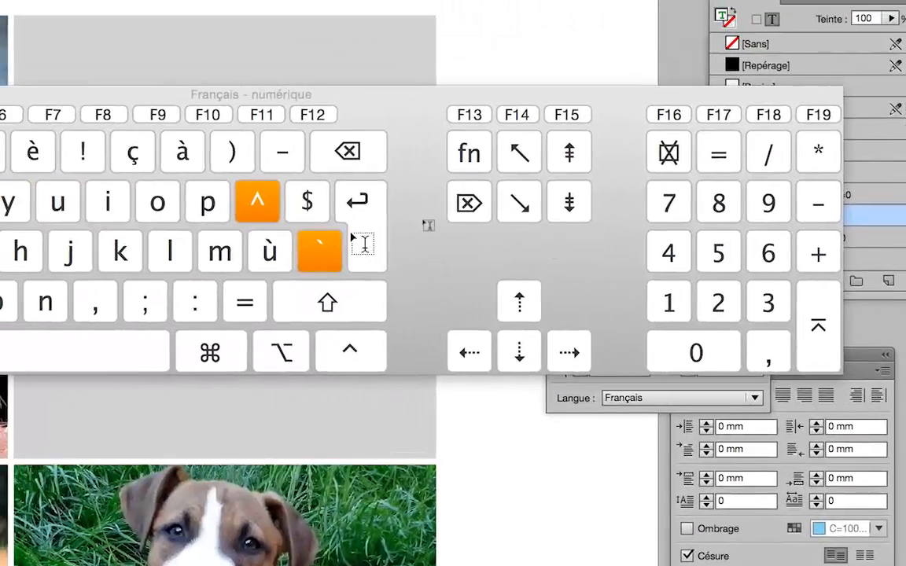
key("alt")
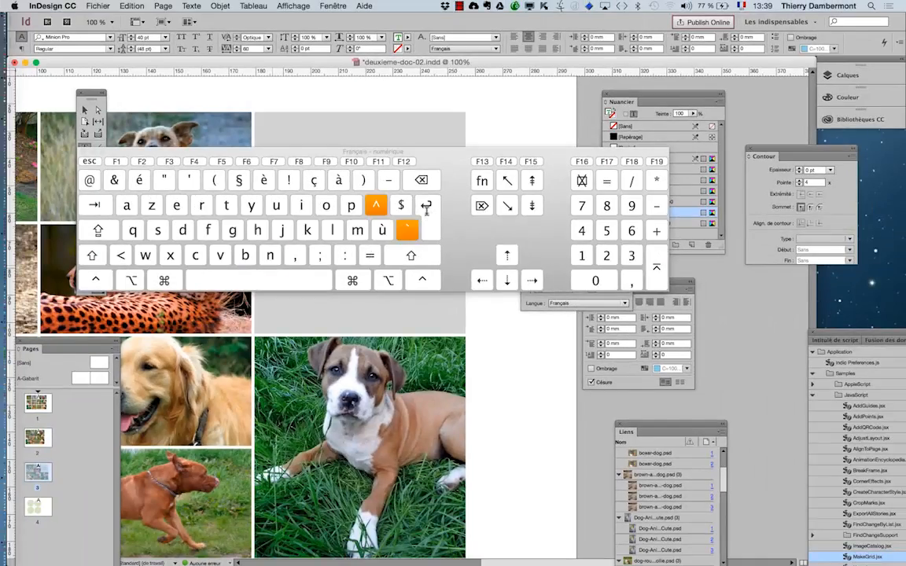
left_click(83, 151)
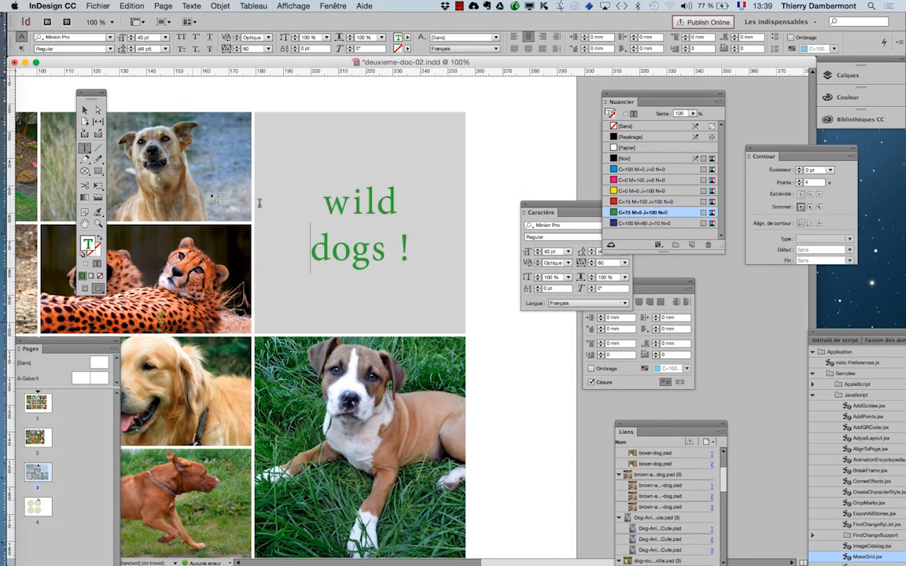
Delete the space and exclamation mark after "dogs"
key("shift+End")
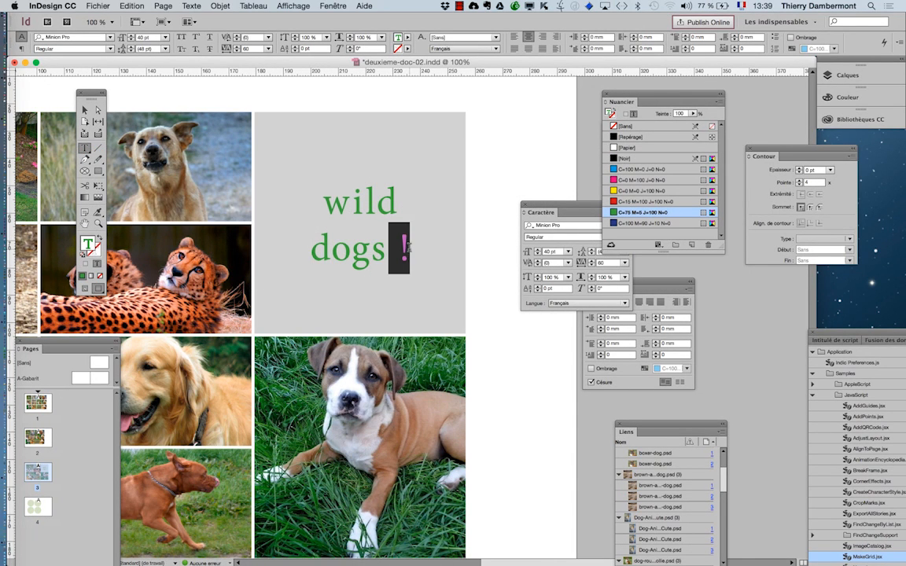
key("BackSpace")
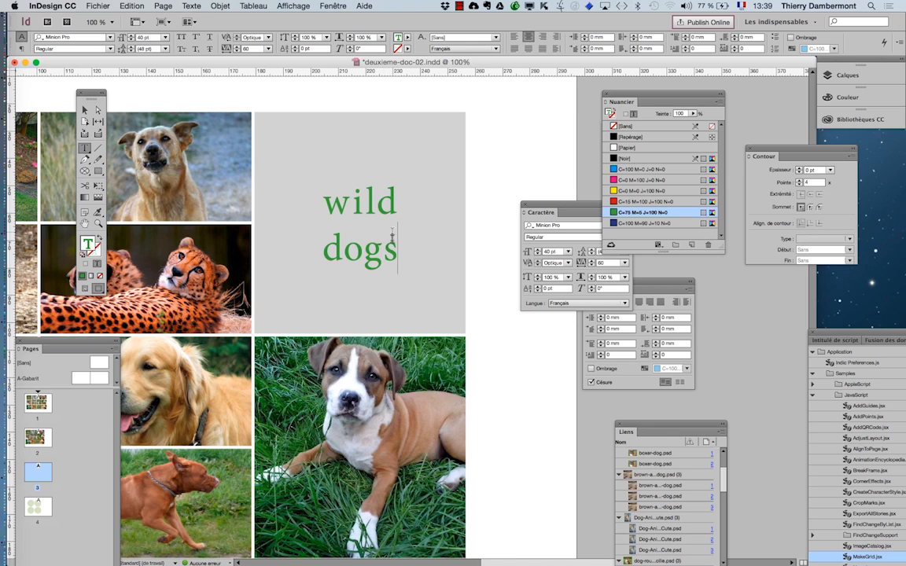
Move the Character panel closer to the title and set the font size of "dogs" to 70 pt
left_click_drag(385, 251, 324, 249)
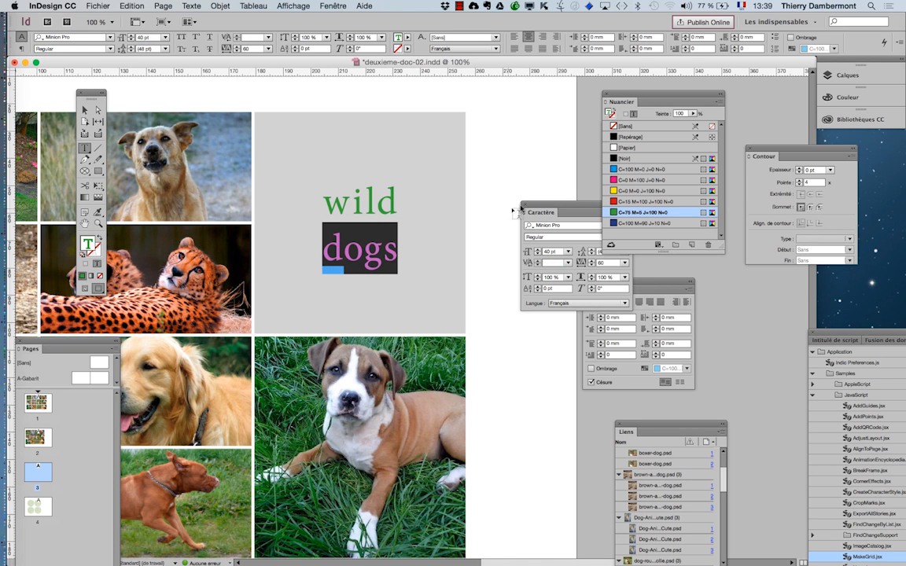
left_click_drag(535, 206, 463, 214)
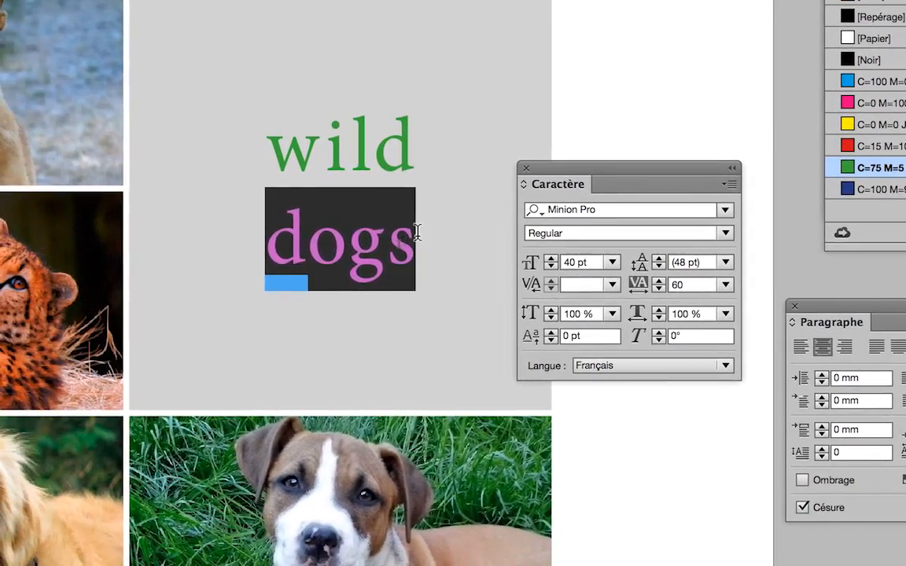
left_click(334, 283)
left_click_drag(418, 235, 276, 236)
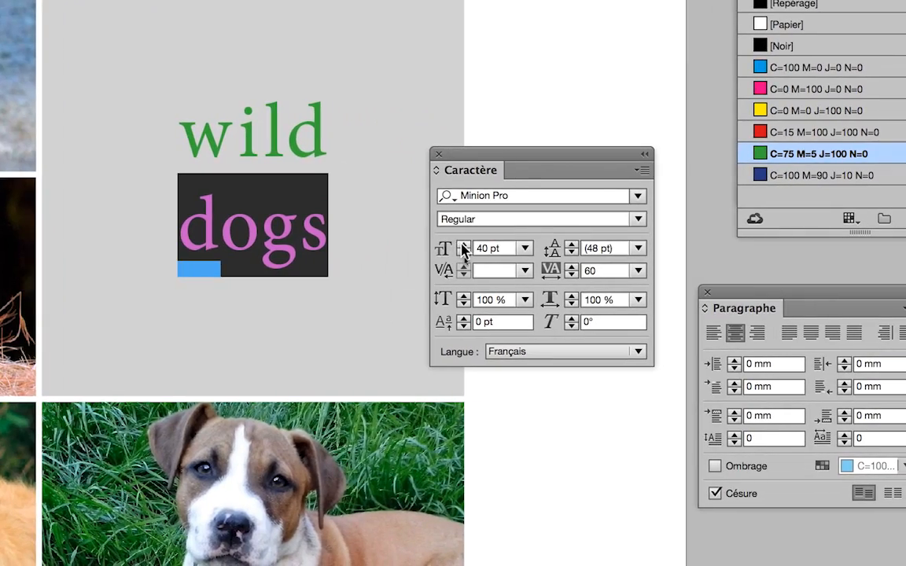
left_click(641, 254)
left_click(463, 248)
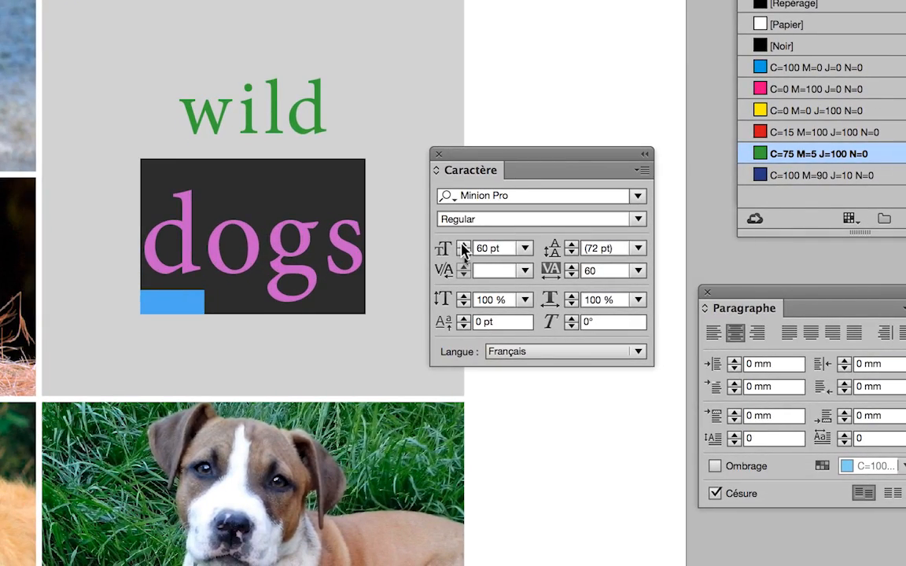
left_click(464, 249)
Set the word "wild" to 50 pt with a tracking of 225
left_click(255, 107)
double_click(398, 194)
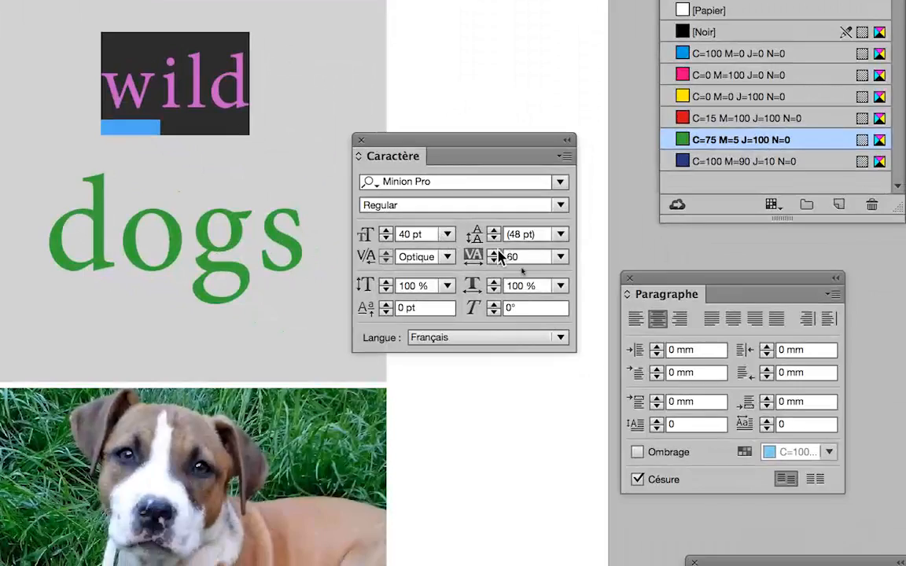
left_click(494, 253)
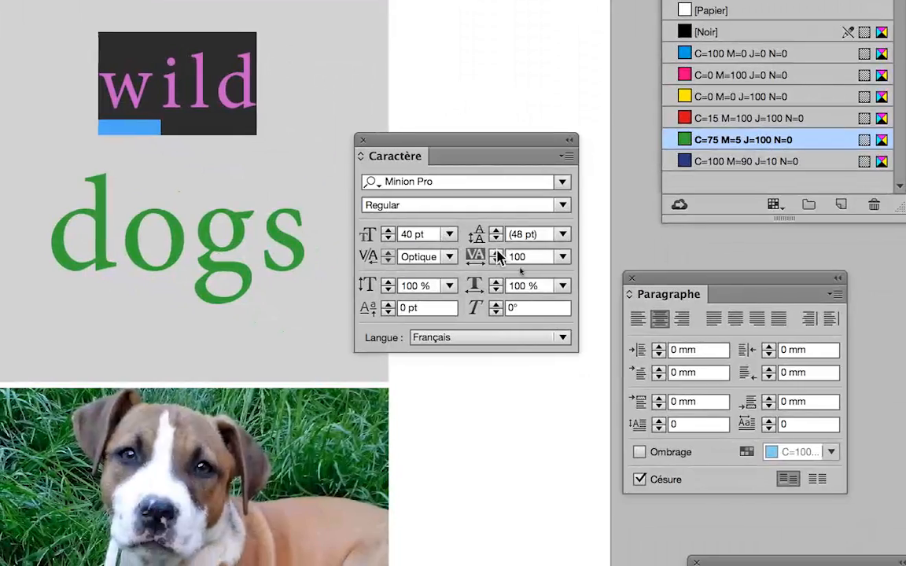
left_click(493, 252)
left_click(494, 252)
left_click(494, 253)
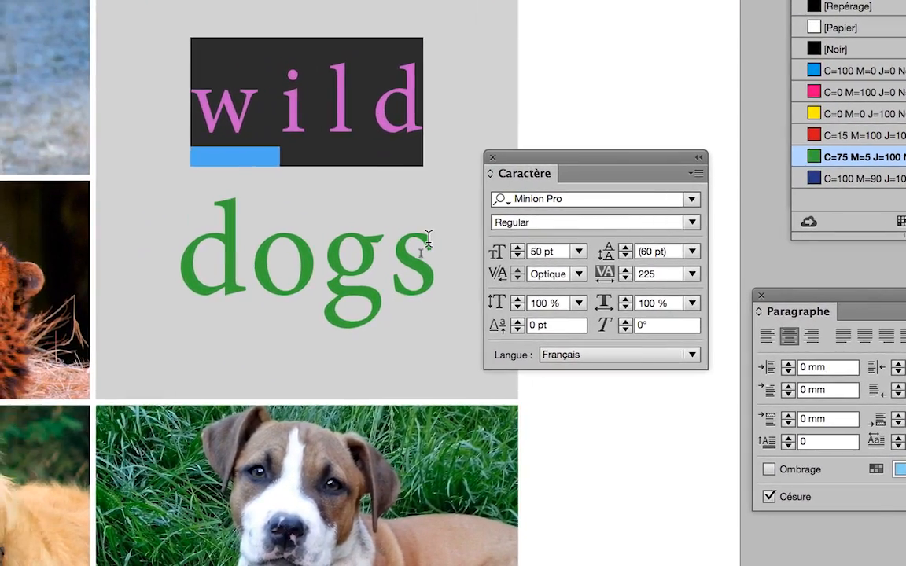
Move the Character panel off the title's frame and set the leading of both title lines to 60 pt
left_click(367, 240)
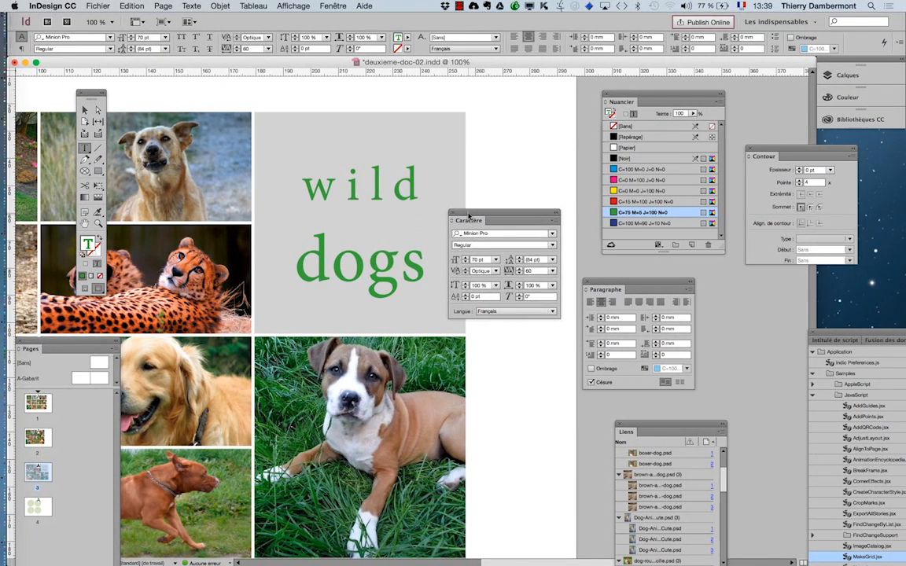
left_click_drag(469, 216, 526, 184)
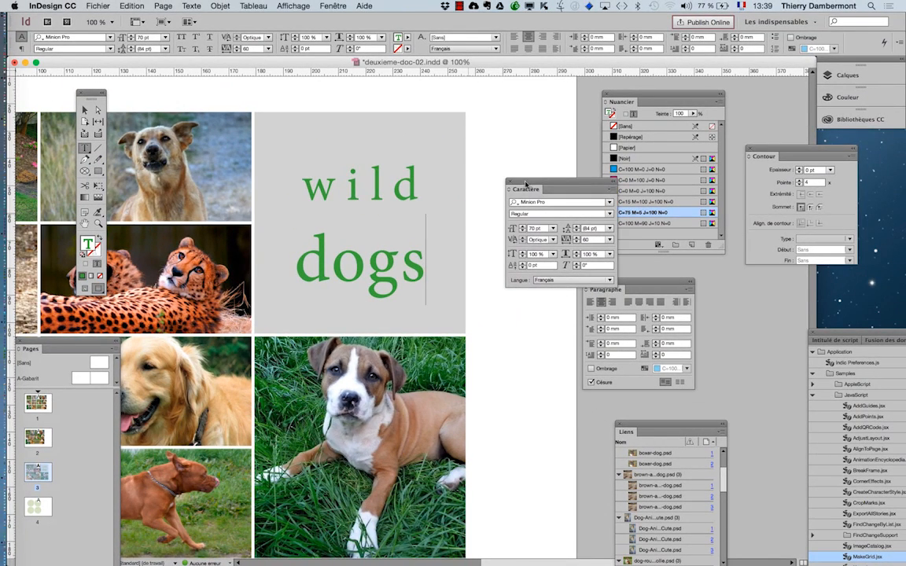
left_click_drag(301, 173, 529, 287)
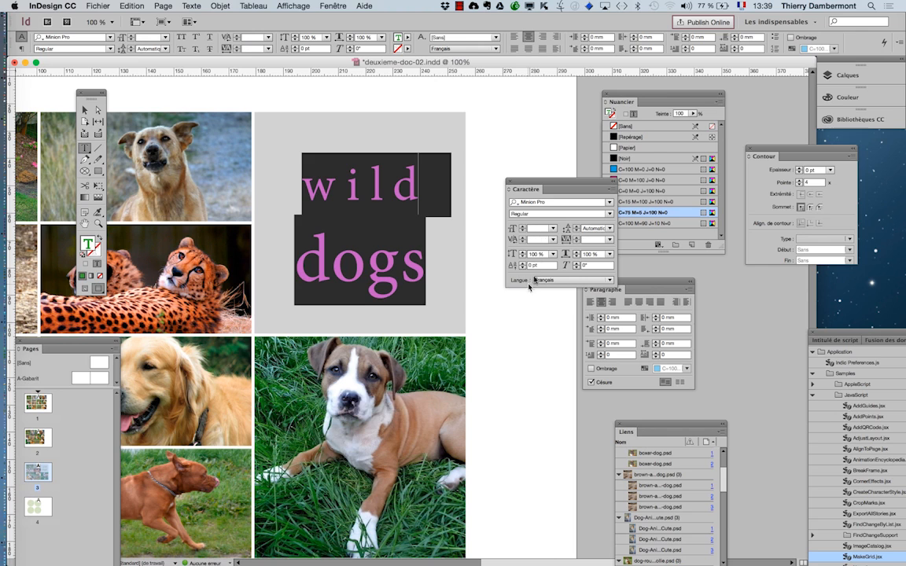
left_click(609, 229)
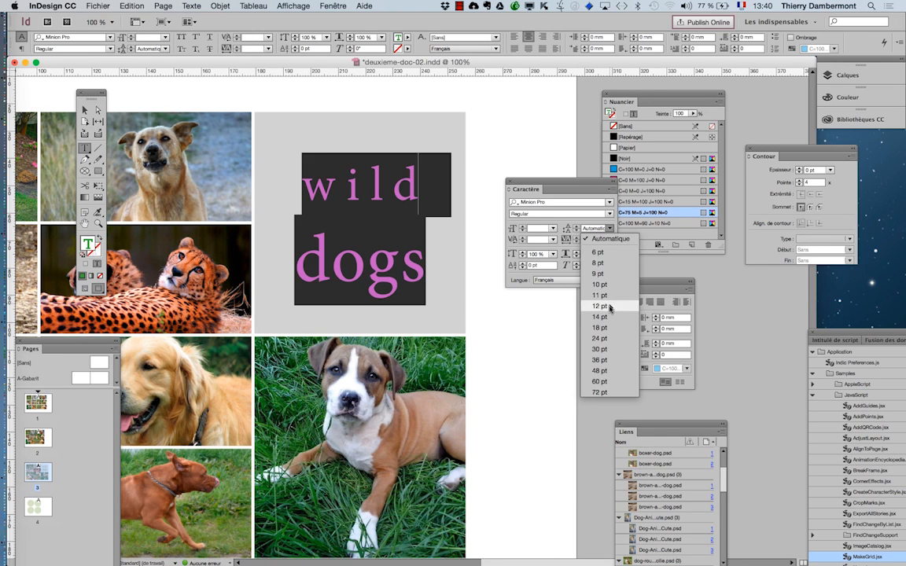
left_click(610, 329)
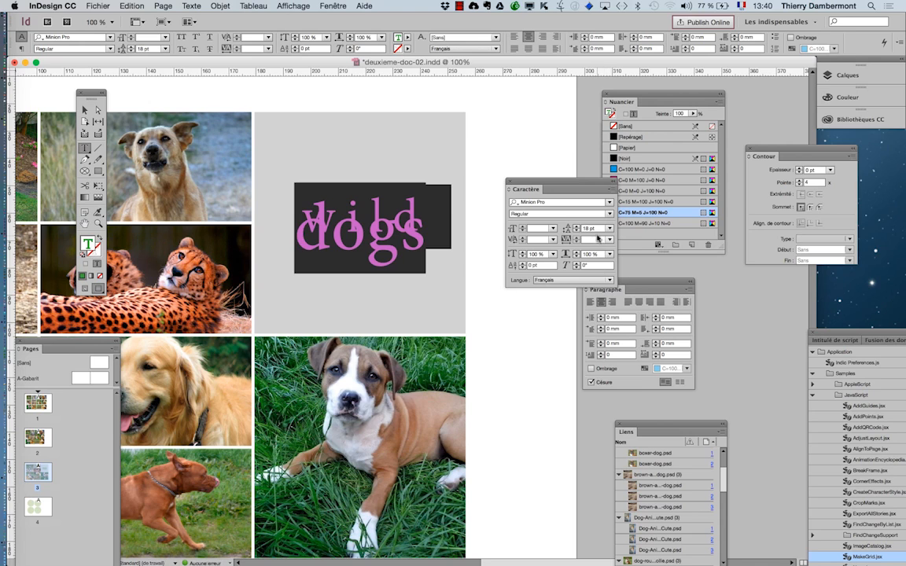
left_click(608, 229)
left_click(610, 352)
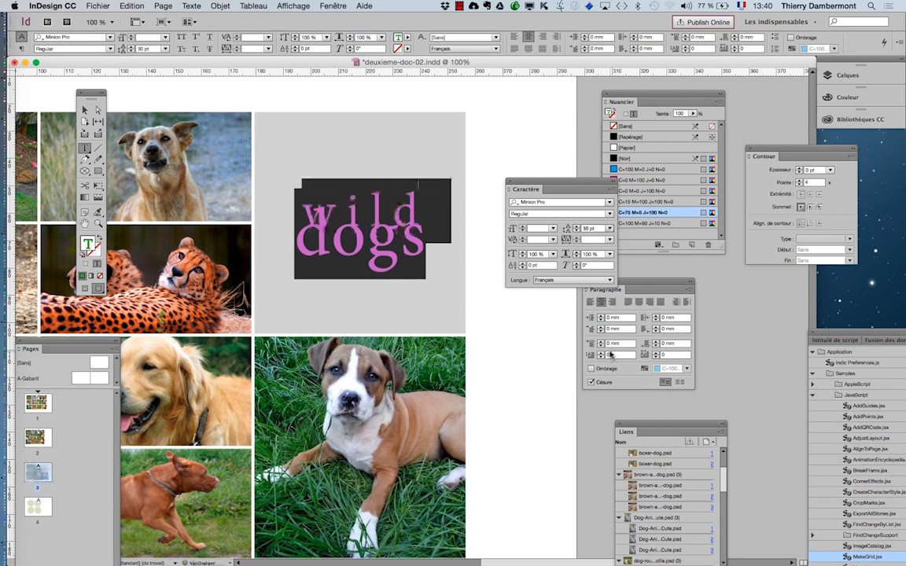
left_click(610, 229)
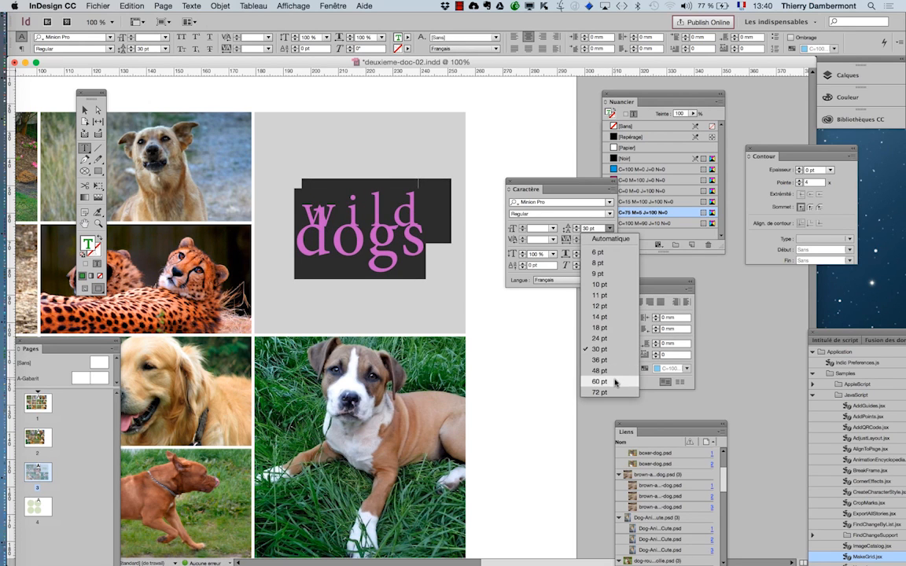
left_click(616, 381)
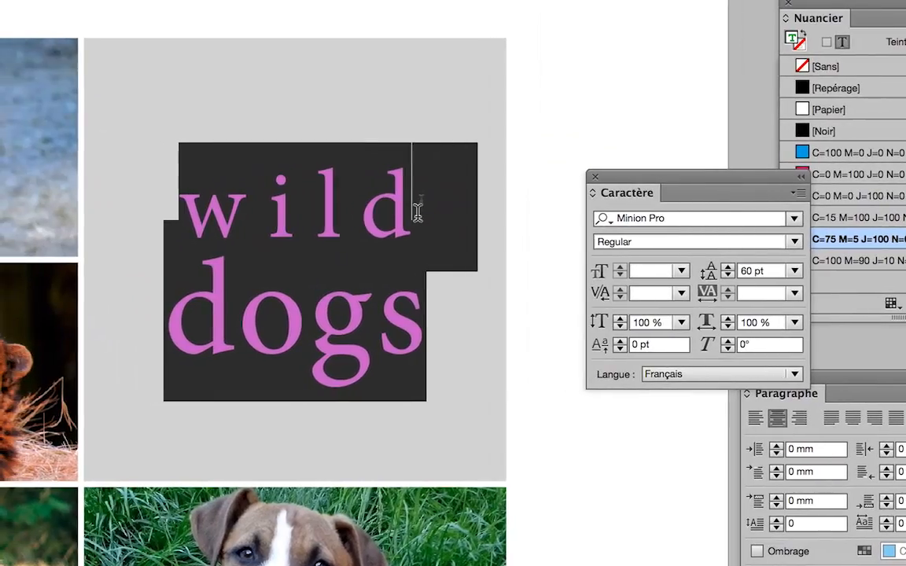
Select "wild" and "dogs" in turn to examine their font size, leading and tracking
left_click_drag(417, 212, 174, 210)
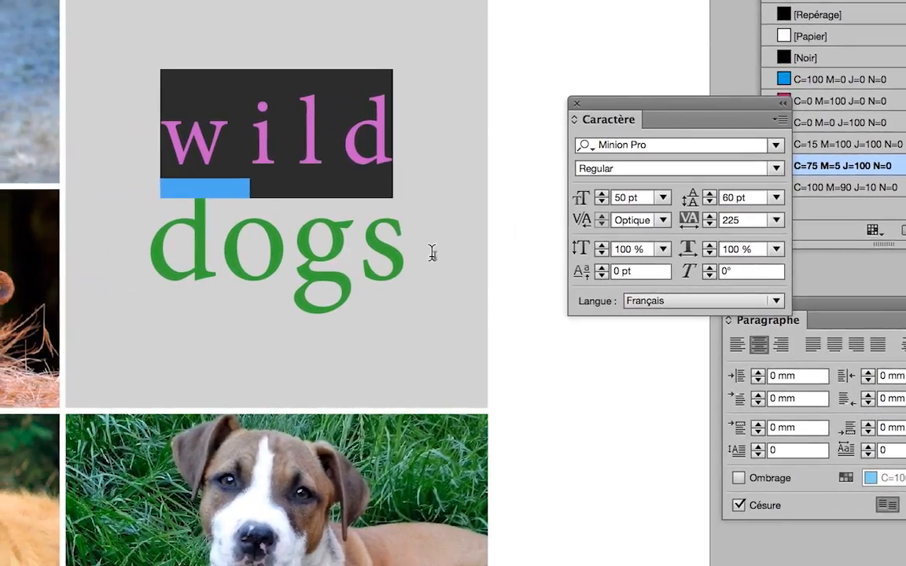
left_click_drag(410, 253, 167, 252)
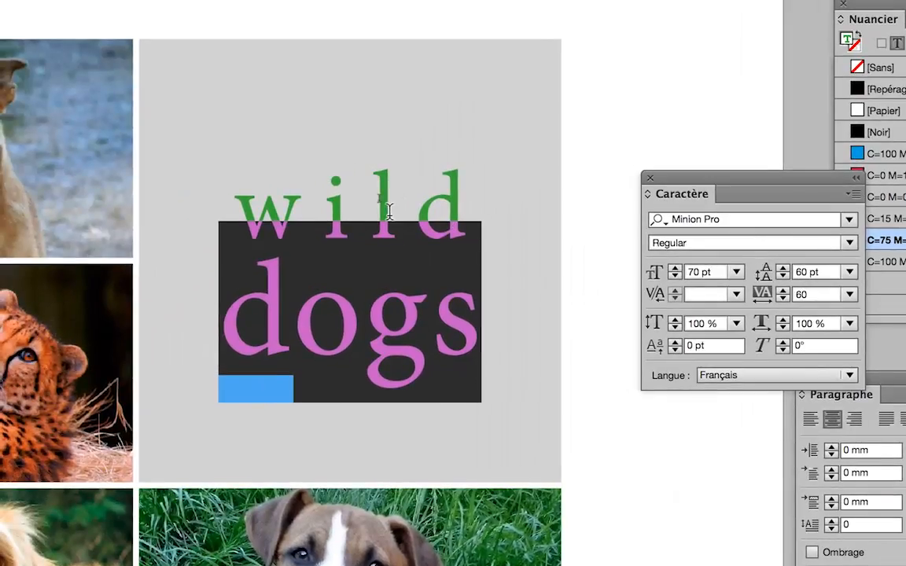
left_click(384, 211)
left_click_drag(234, 216, 422, 302)
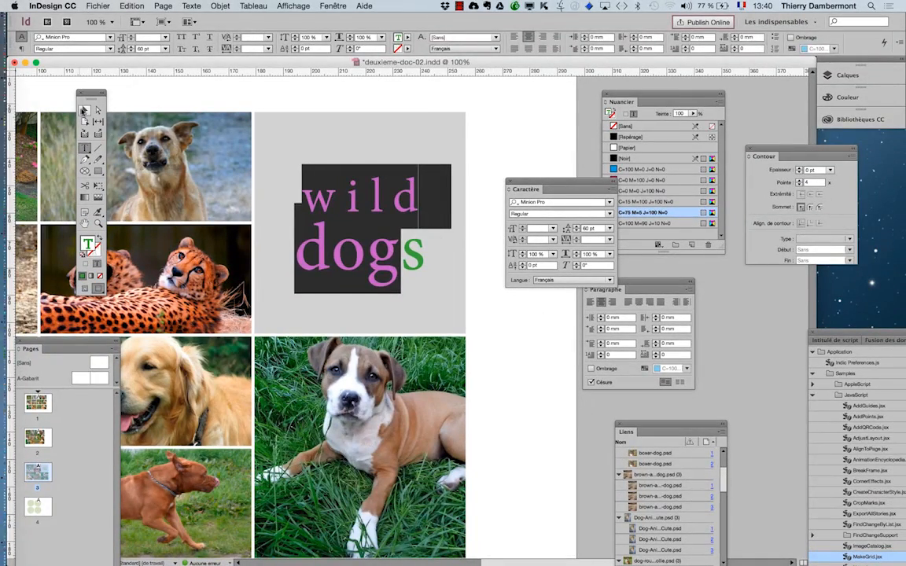
Deselect the title text, return to the normal screen mode and show the hidden characters
left_click(83, 111)
left_click(516, 152)
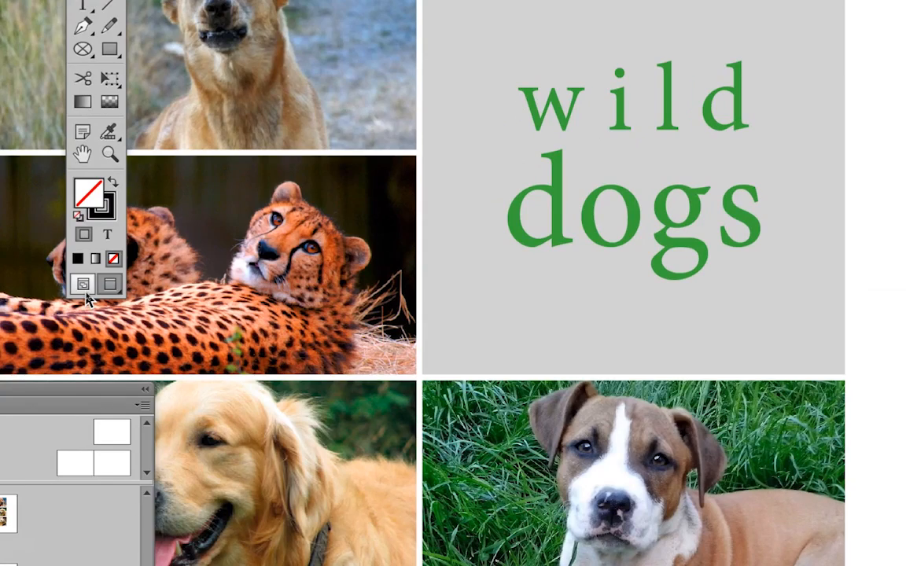
left_click(83, 285)
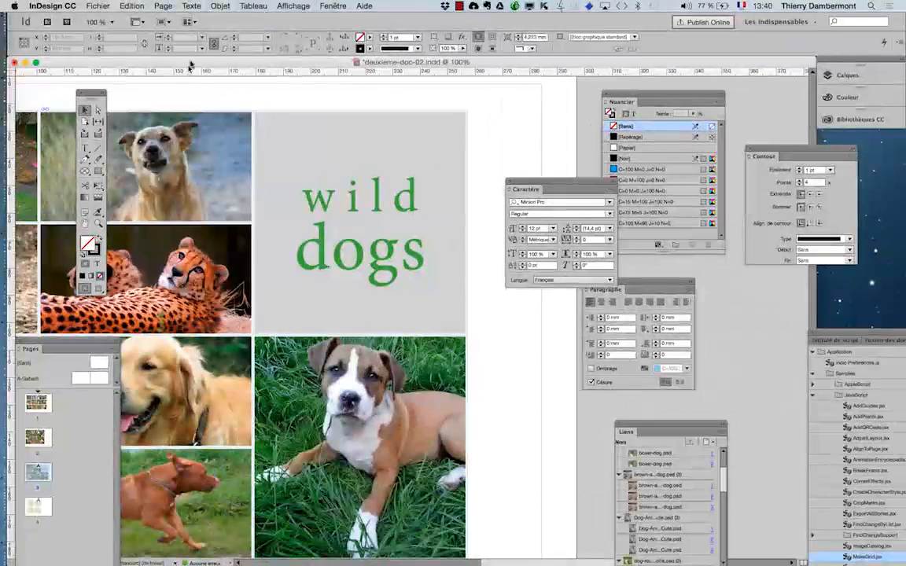
left_click(191, 6)
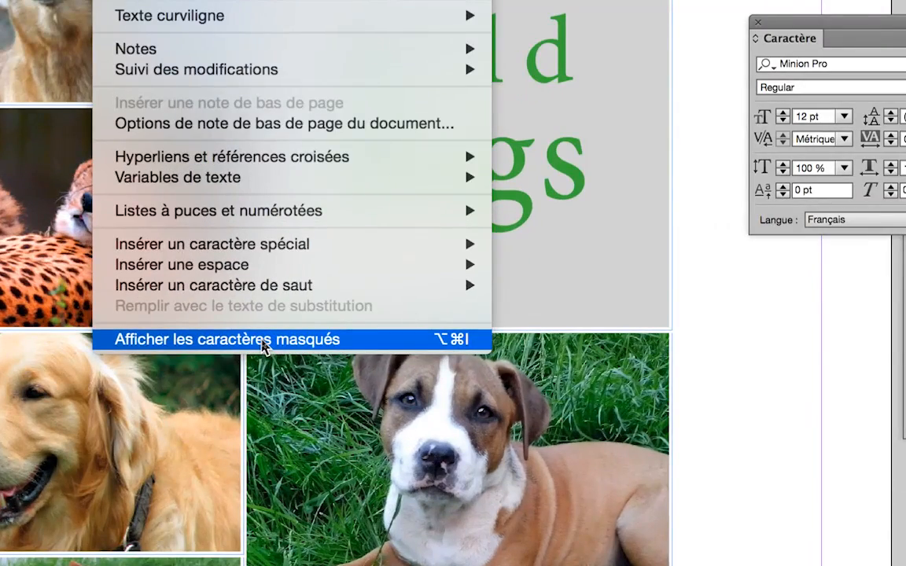
left_click(264, 340)
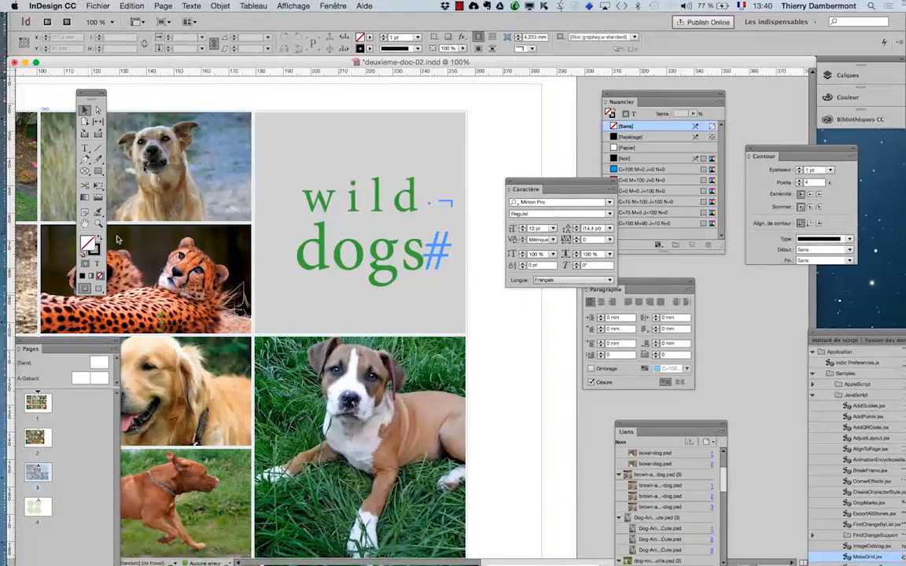
left_click(200, 5)
left_click(200, 5)
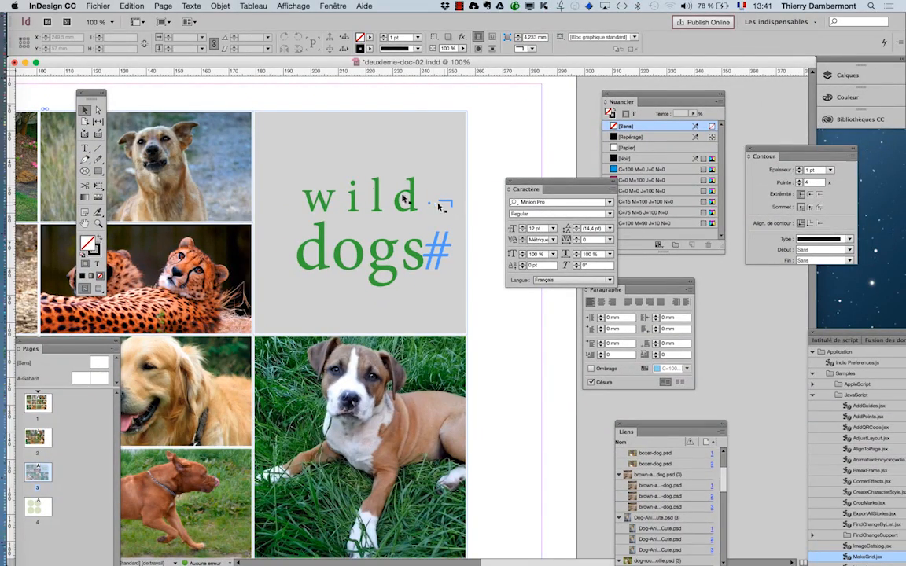
Delete the trailing space between "wild" and the forced line break in the title
left_click(85, 148)
left_click(371, 217, "super")
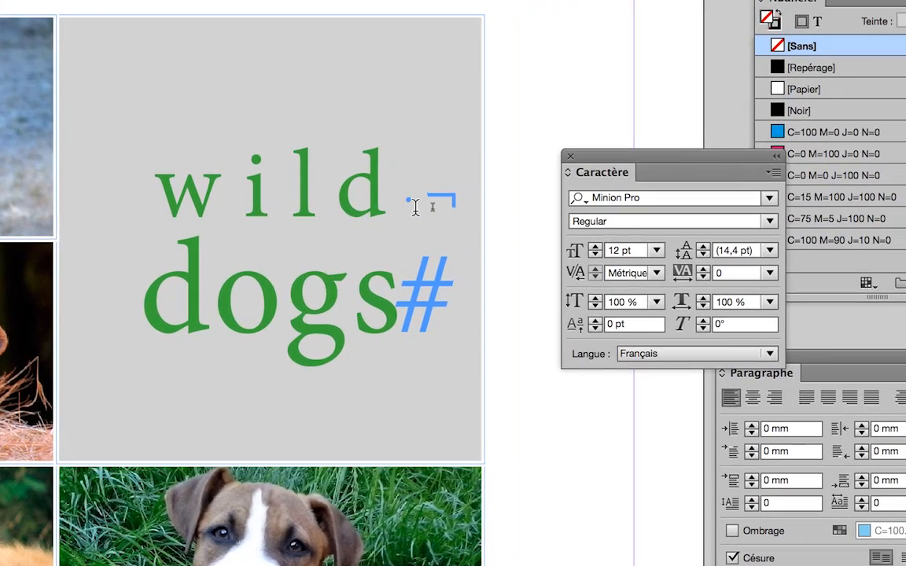
left_click(415, 207)
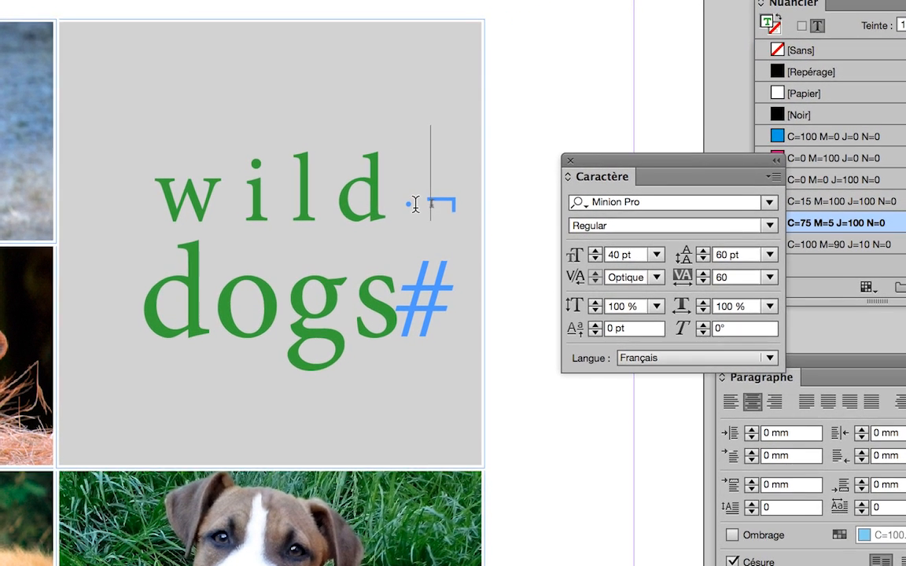
double_click(405, 199)
left_click(424, 210)
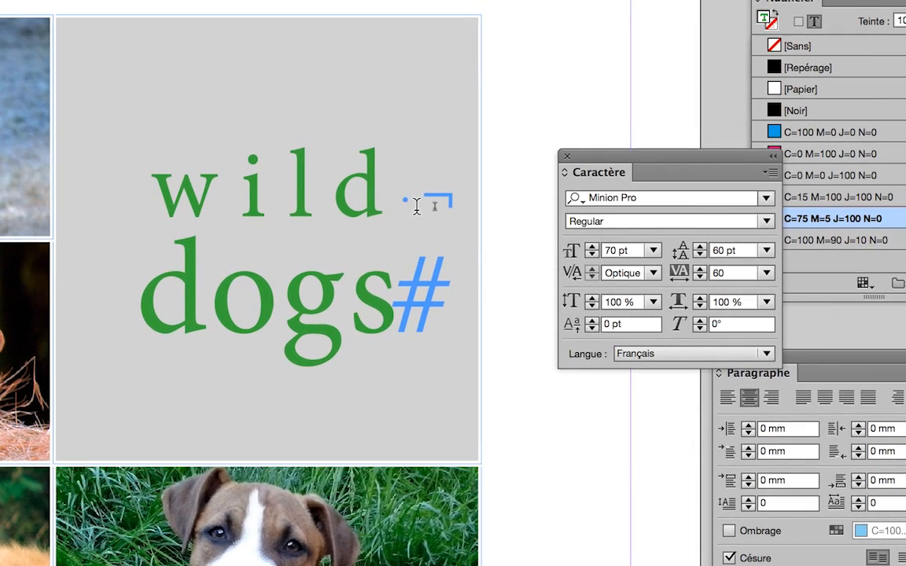
left_click(416, 205)
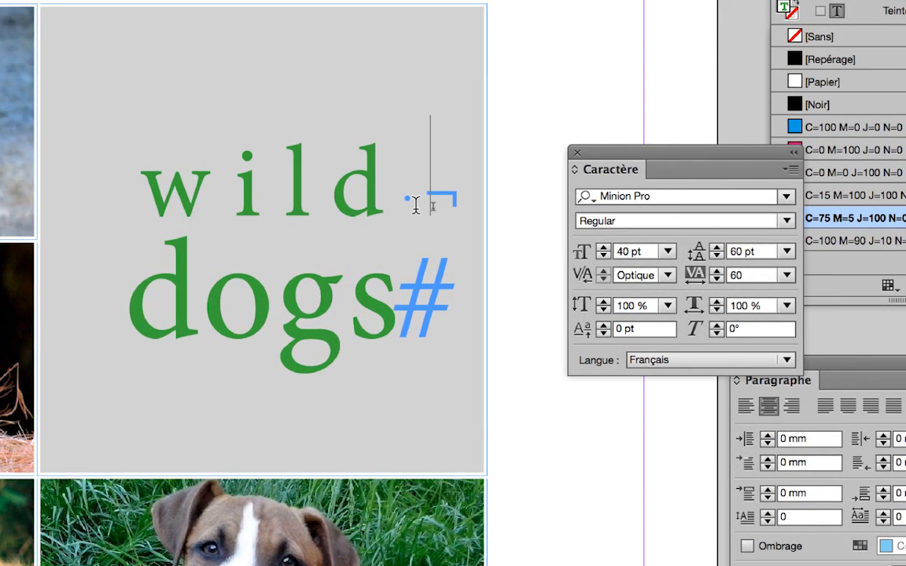
key("BackSpace")
key("BackSpace")
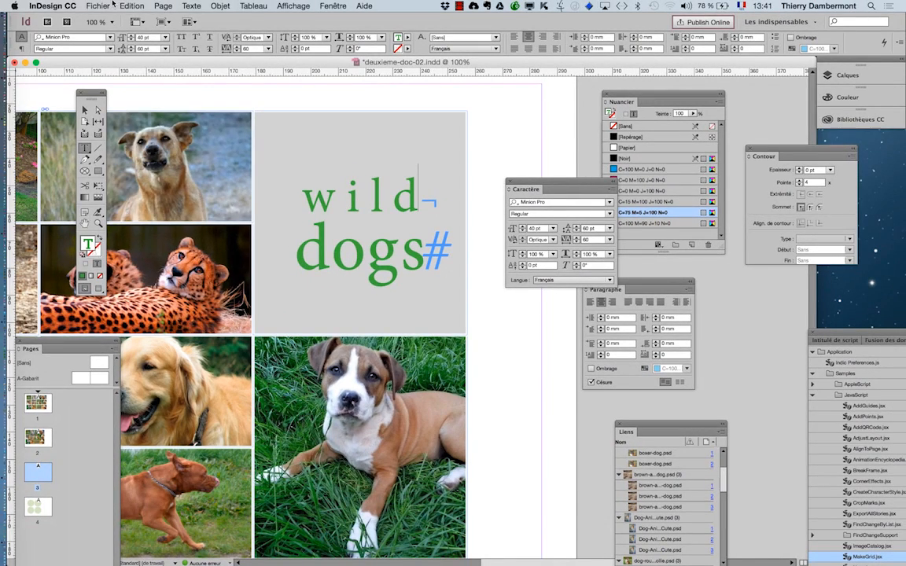
Save the document under the new name deuxieme-doc-03.indd and leave text editing with the title's frame selected
left_click(111, 4)
left_click(126, 85)
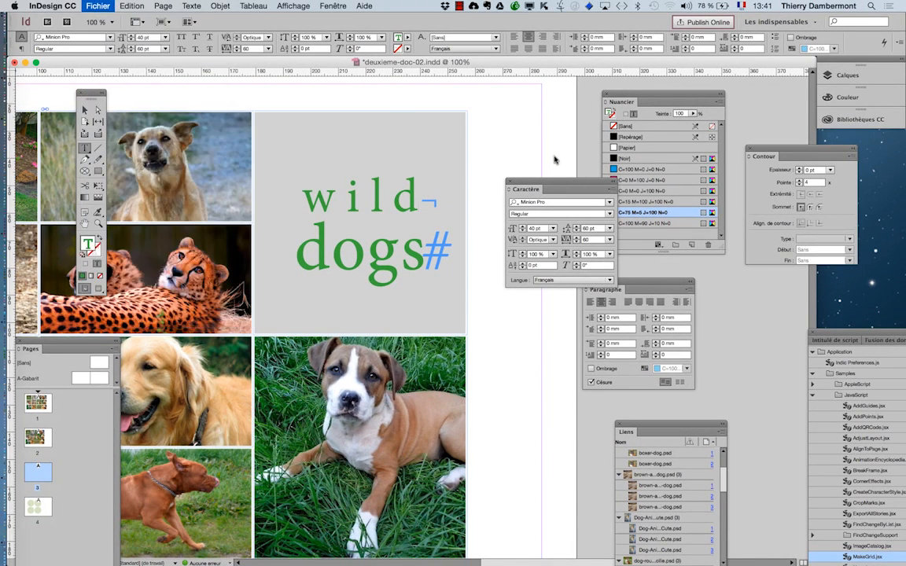
left_click(471, 88)
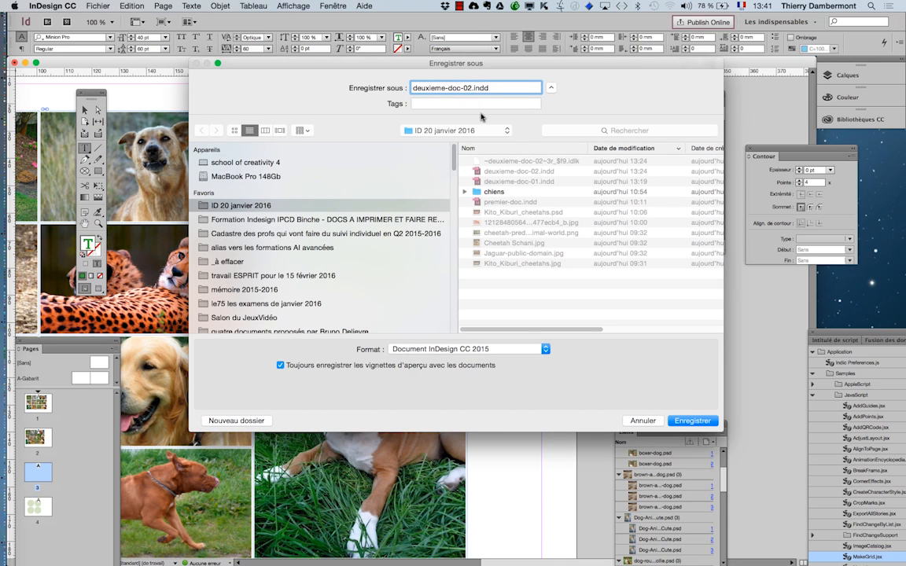
type("3")
key("Return")
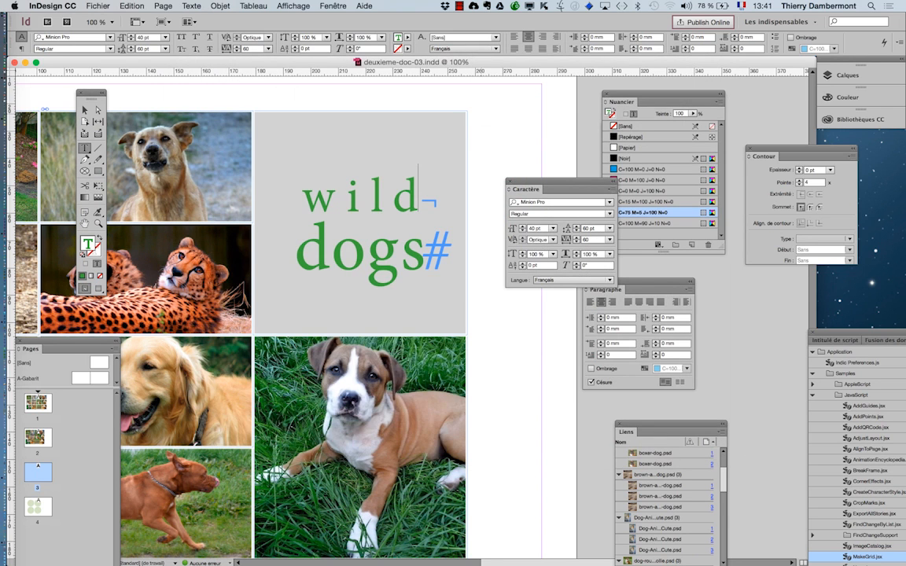
key("Escape")
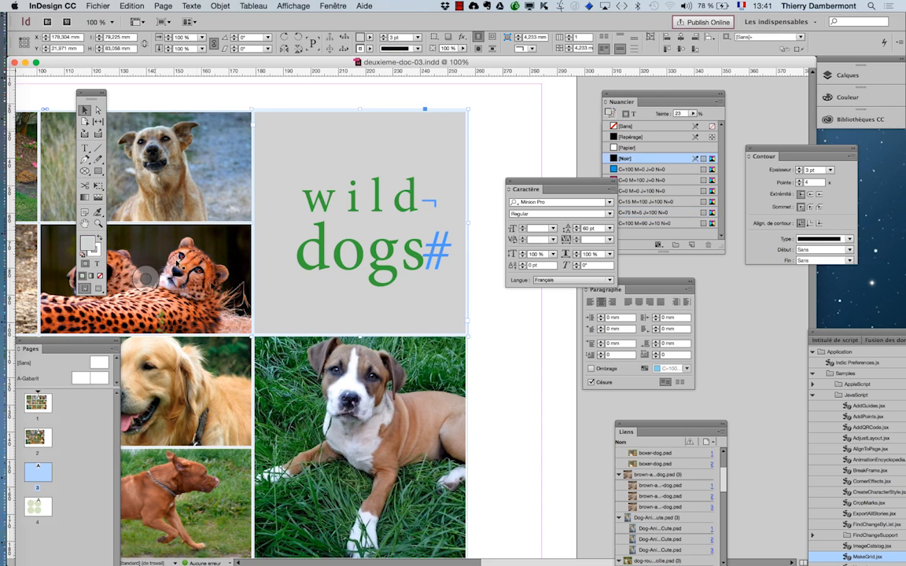